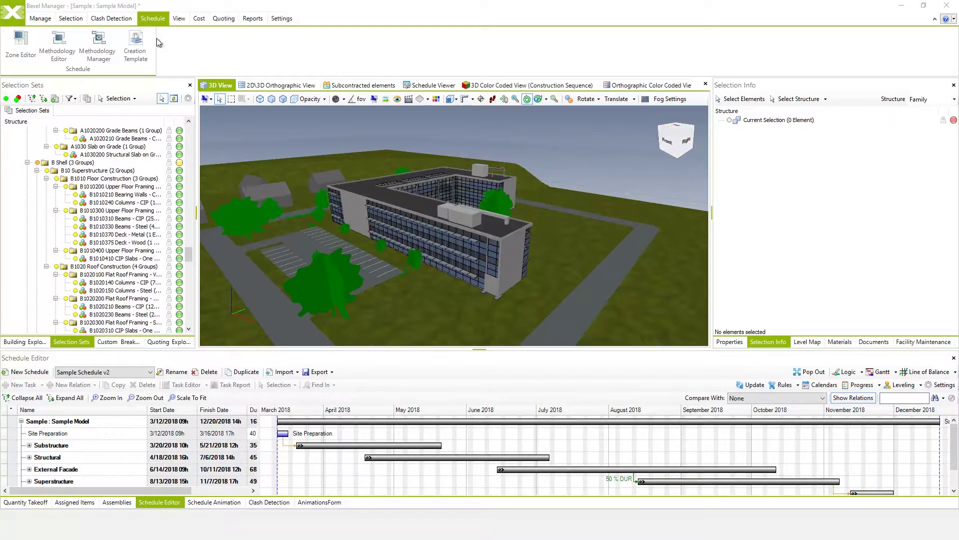
# - Open the Superstructure v2 creation template in the Creation Template Editor to inspect its rules
pyautogui.click(136, 43)
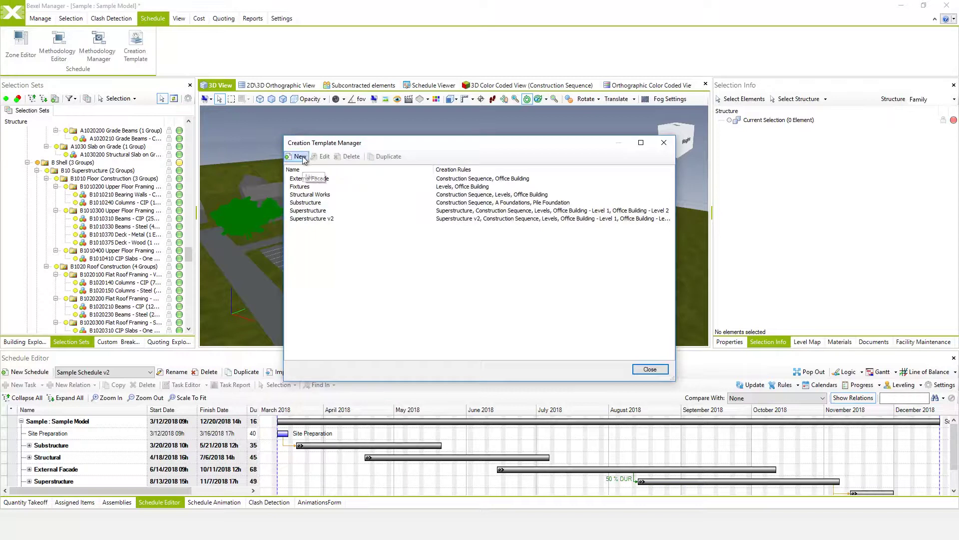
pyautogui.click(309, 178)
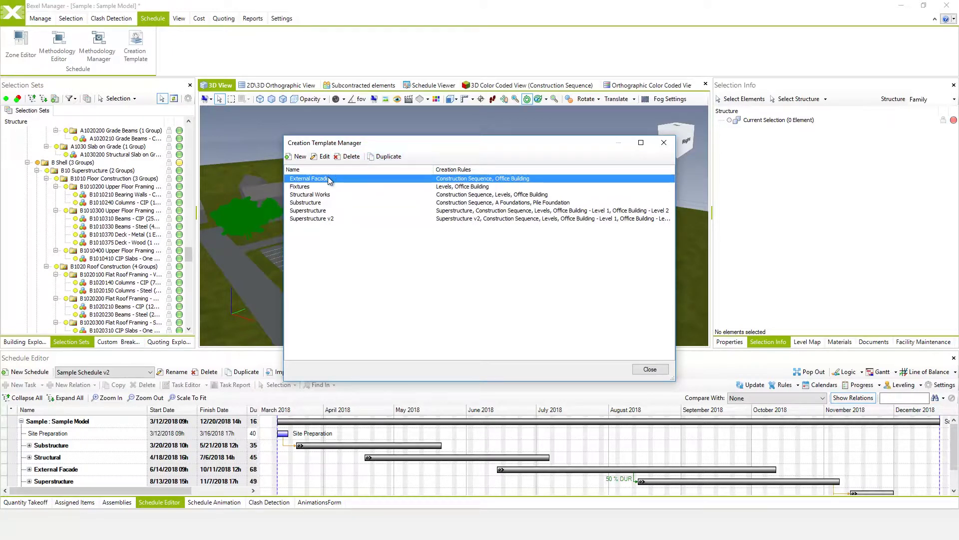
pyautogui.keyDown('shift'); pyautogui.click(321, 218); pyautogui.keyUp('shift')
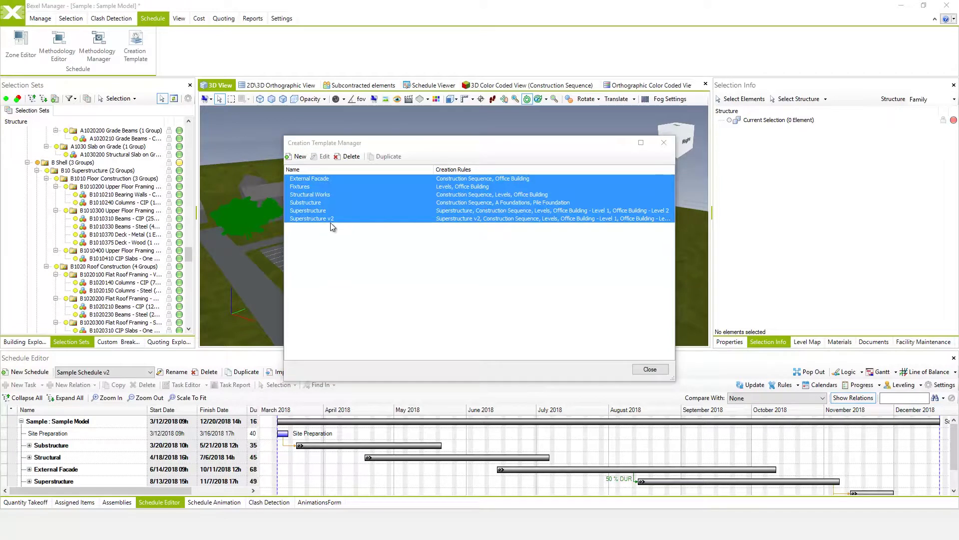
pyautogui.click(330, 218)
pyautogui.click(322, 157)
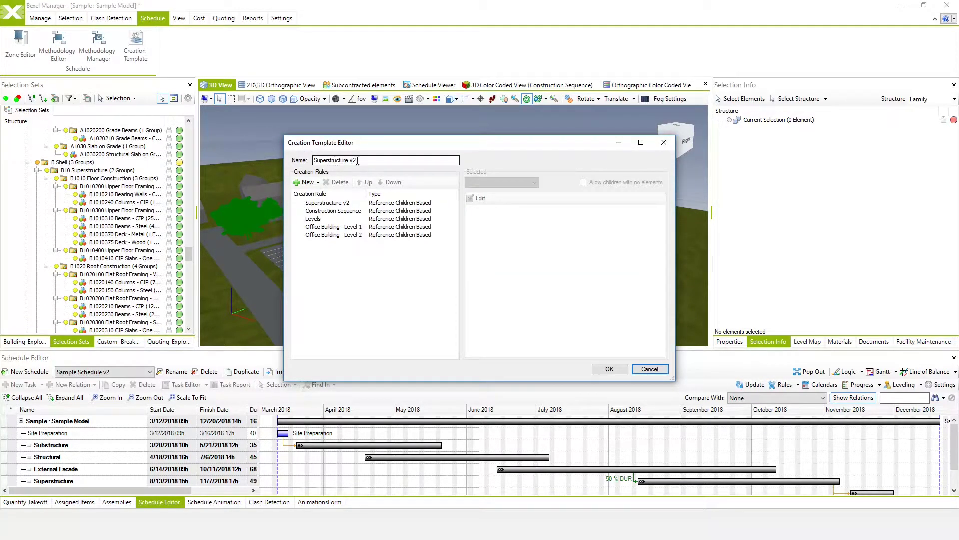
pyautogui.click(312, 184)
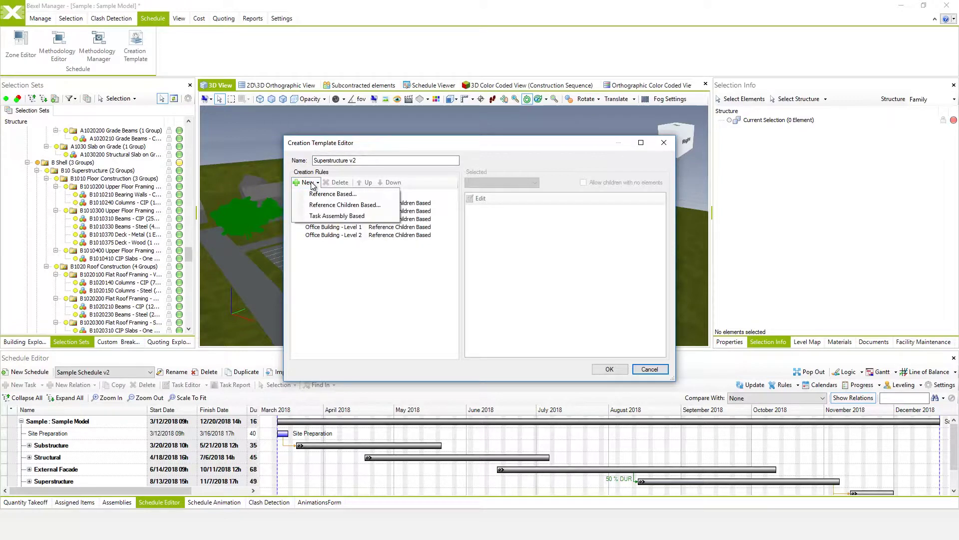
pyautogui.click(330, 185)
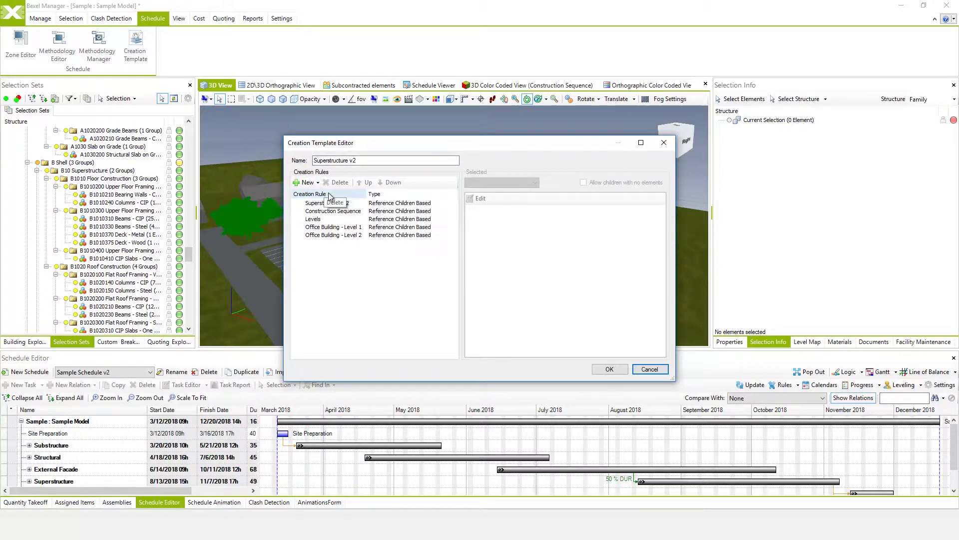
pyautogui.click(343, 202)
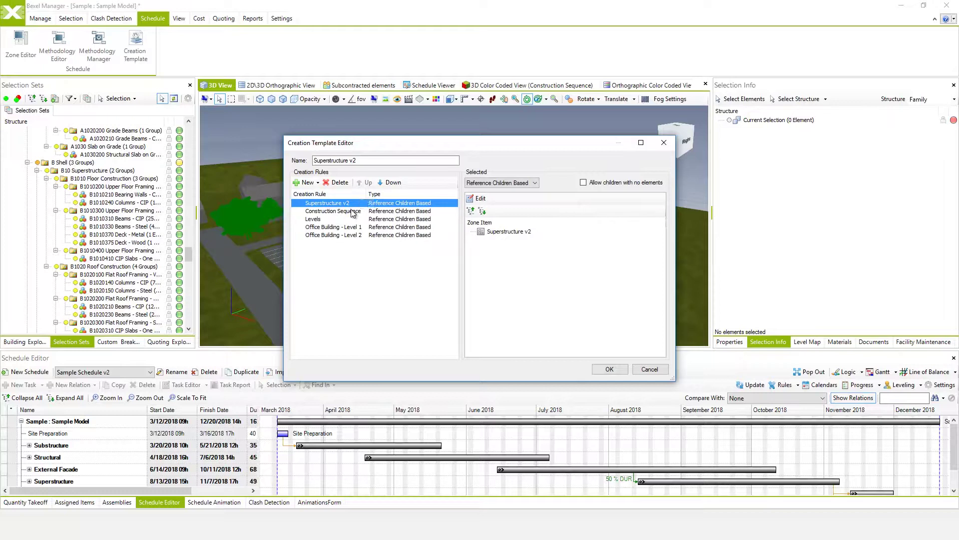
pyautogui.click(352, 212)
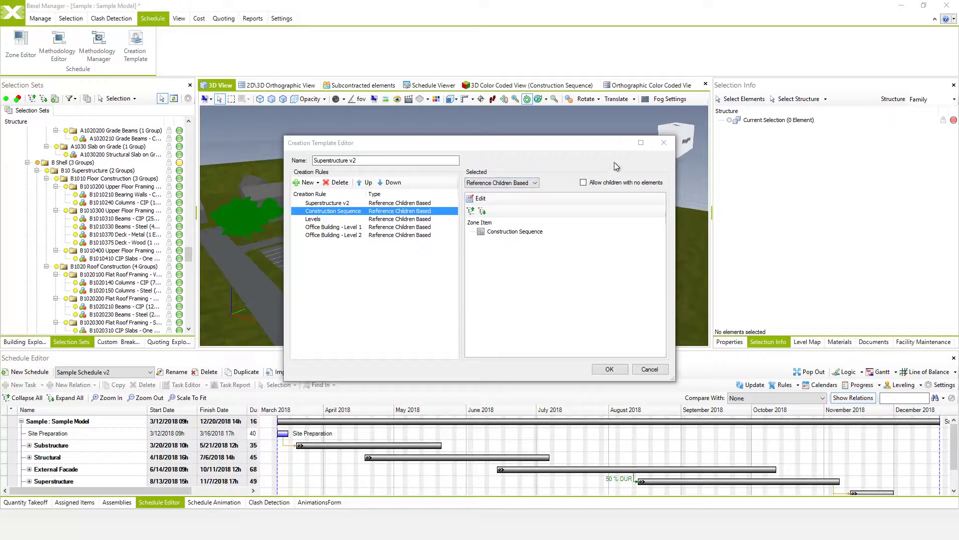
pyautogui.click(526, 183)
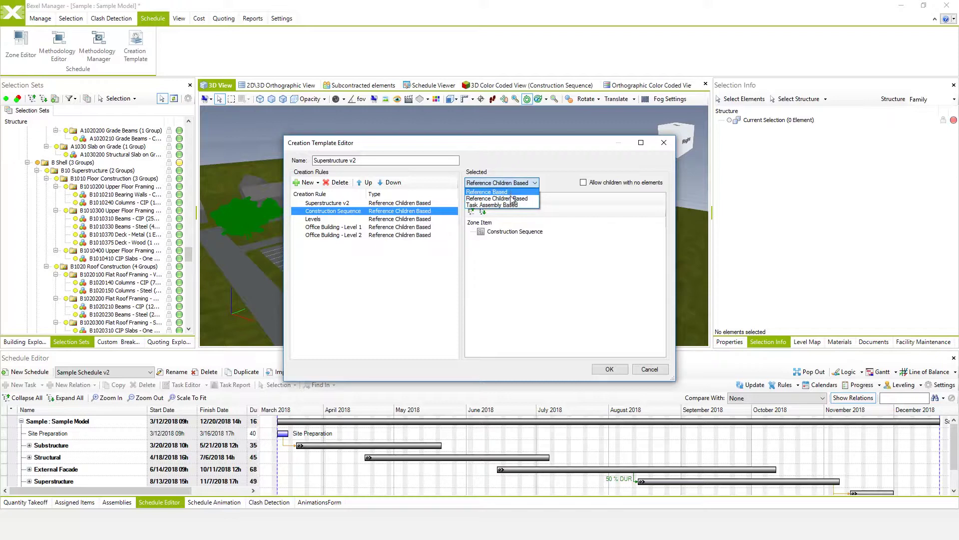
pyautogui.click(544, 202)
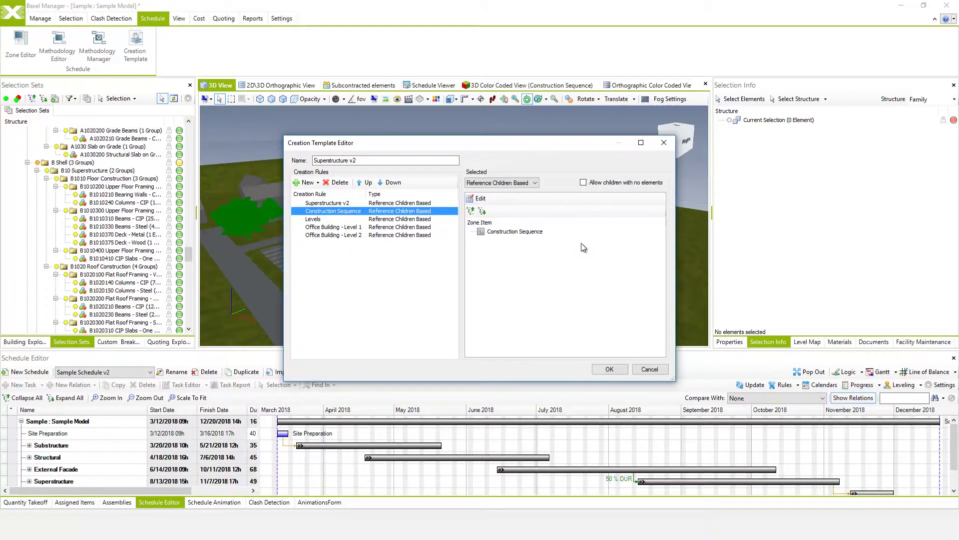
pyautogui.click(323, 220)
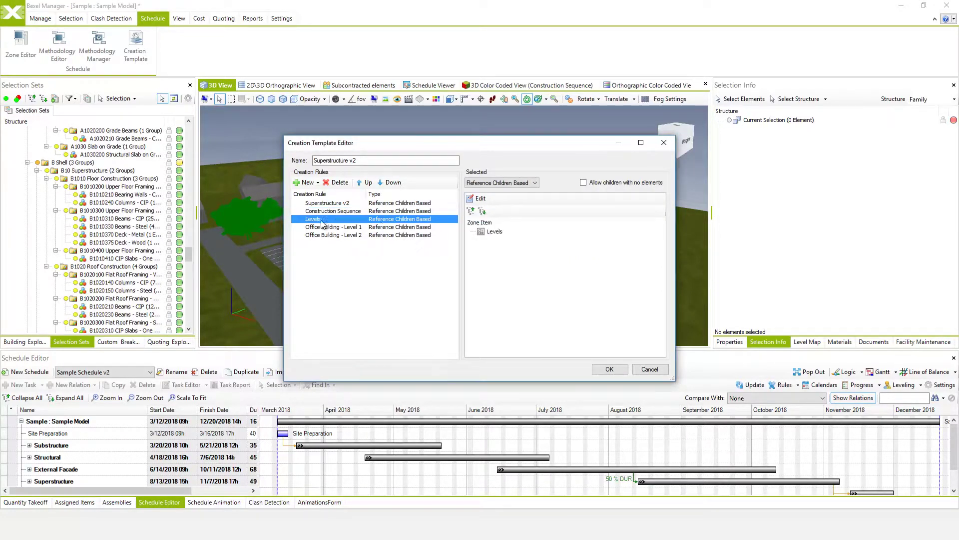
# - Review the Levels rule's reference object types, then cancel out, leaving Superstructure v2 unchanged
pyautogui.click(479, 199)
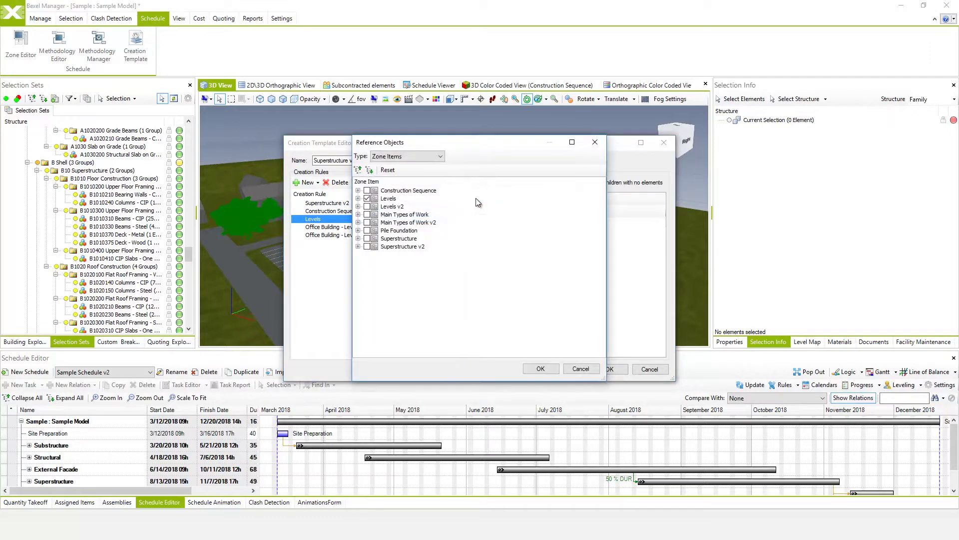
pyautogui.click(441, 158)
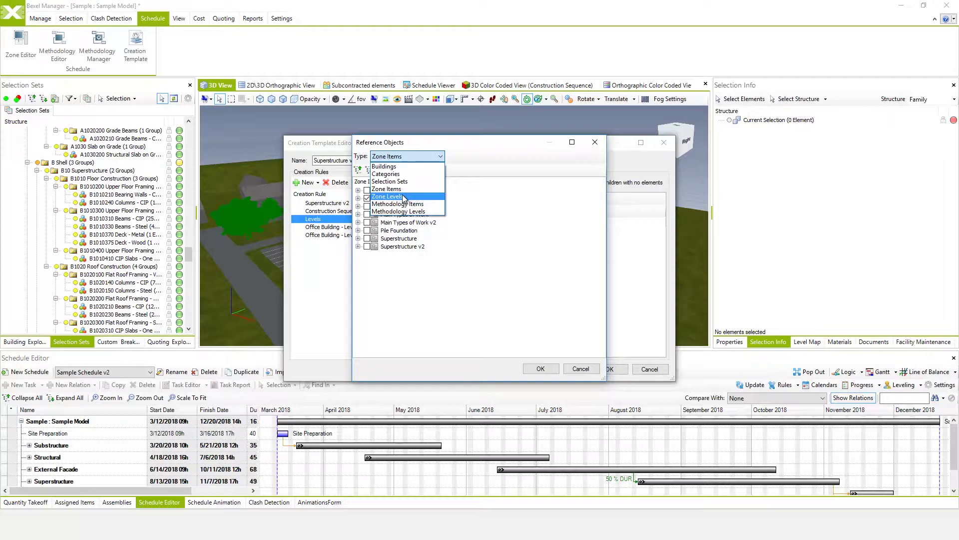
pyautogui.click(404, 196)
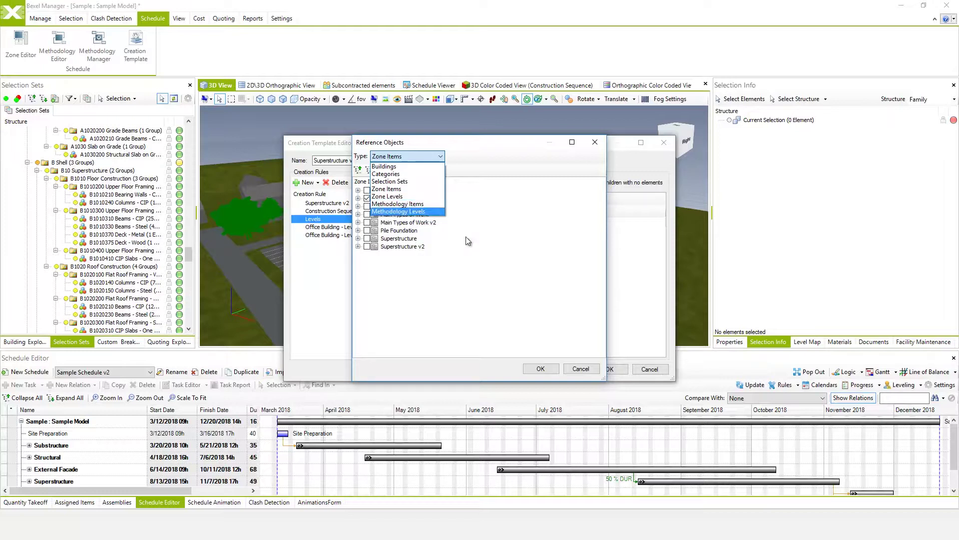
pyautogui.click(580, 369)
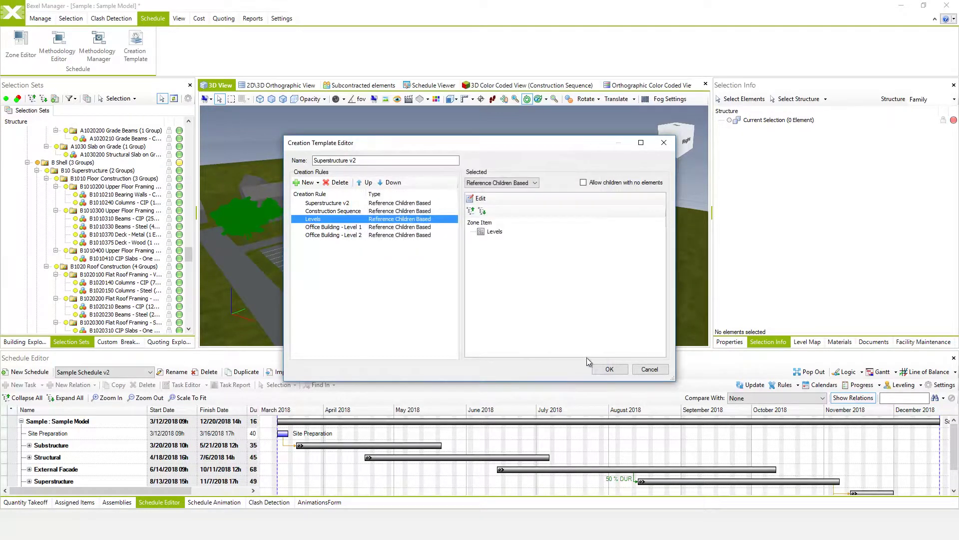
pyautogui.click(650, 369)
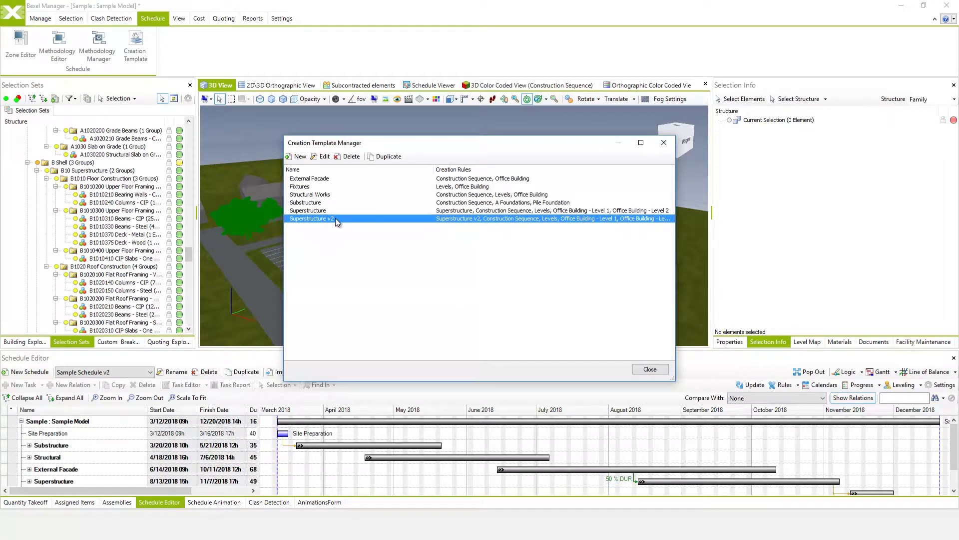
# - Create a new creation template named 'Sample Methodology' and view the available rule types
pyautogui.click(394, 267)
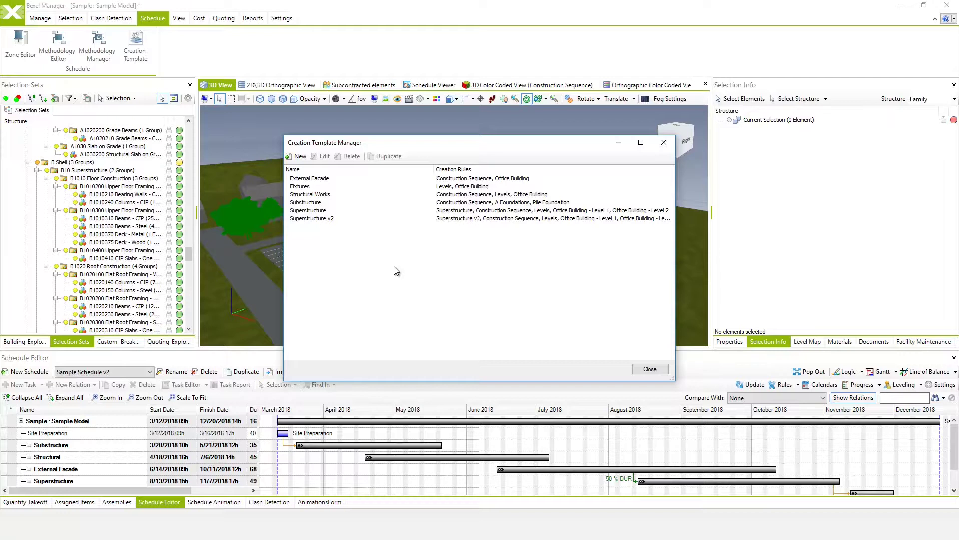
pyautogui.click(300, 158)
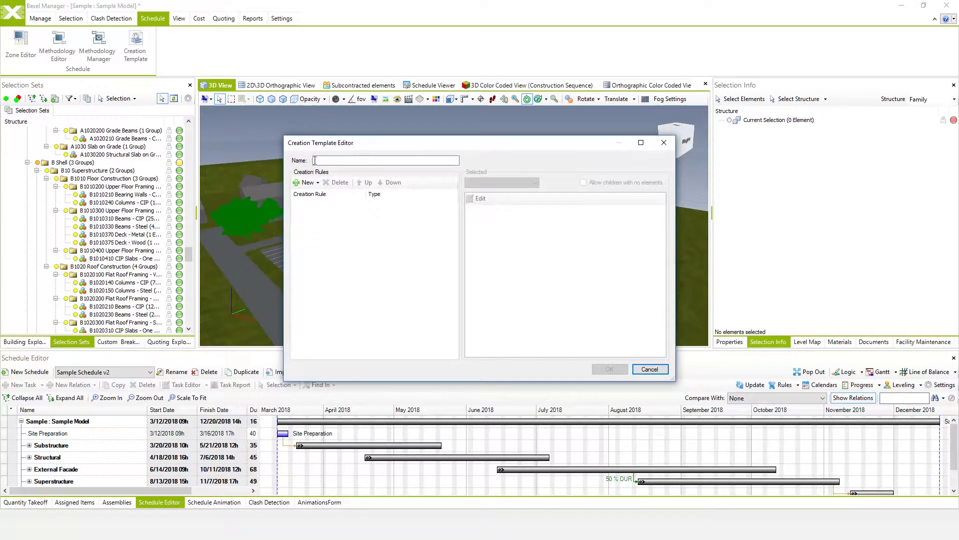
pyautogui.write('Sample Methodology')
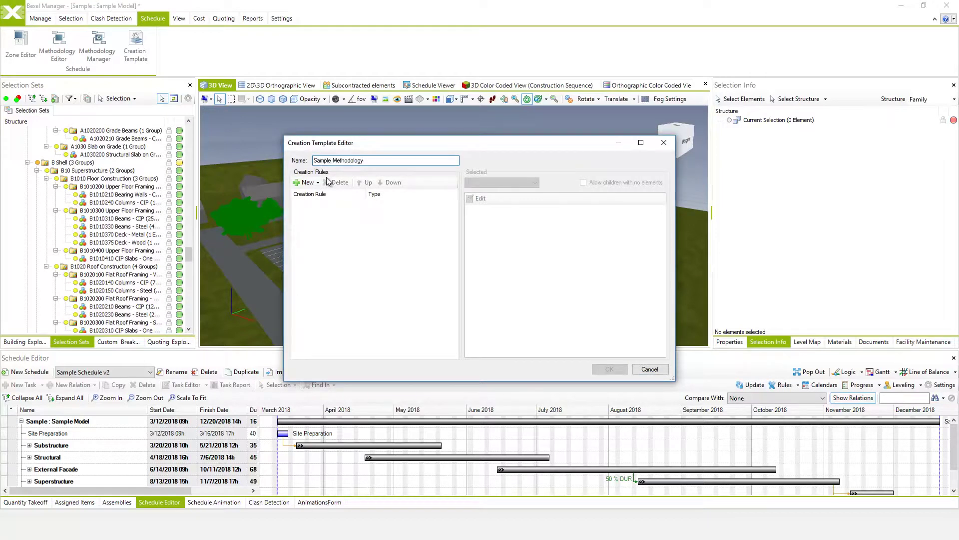
pyautogui.click(320, 183)
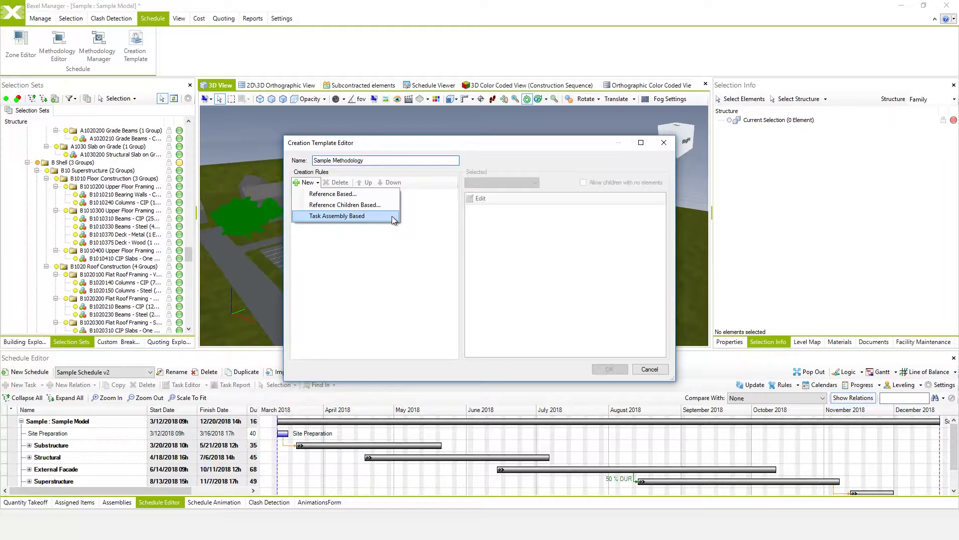
# - Add Reference Children Based rules for Main Types of Work and Construction Sequence
pyautogui.click(389, 205)
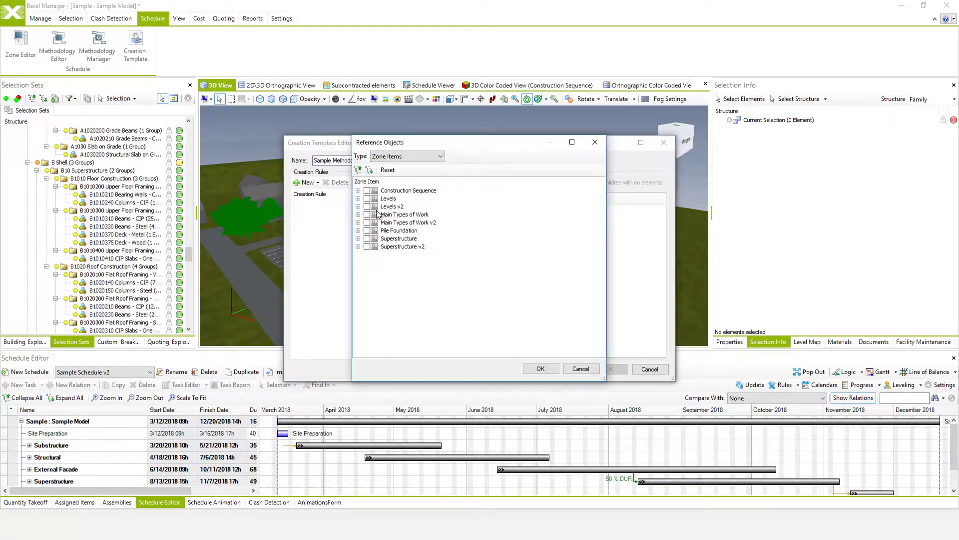
pyautogui.click(367, 215)
pyautogui.click(541, 369)
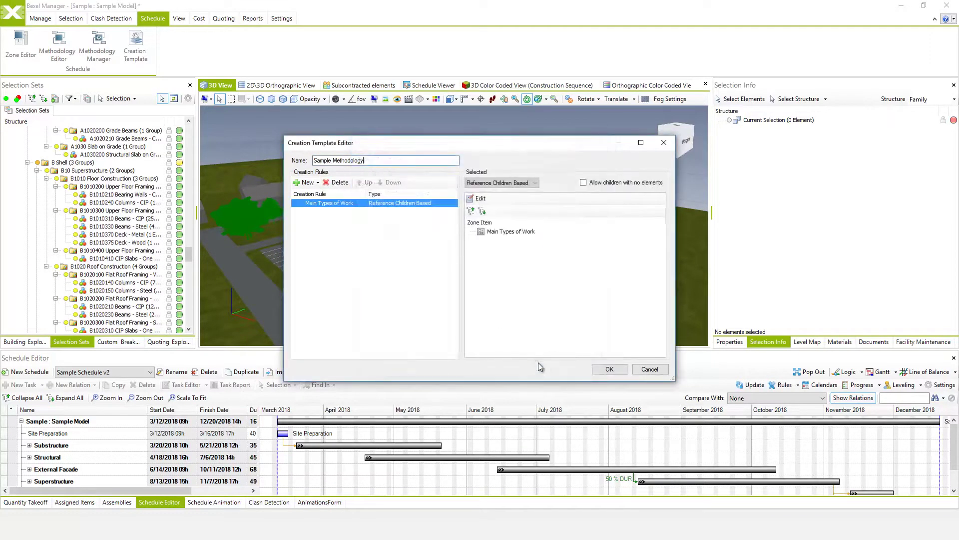
pyautogui.click(308, 183)
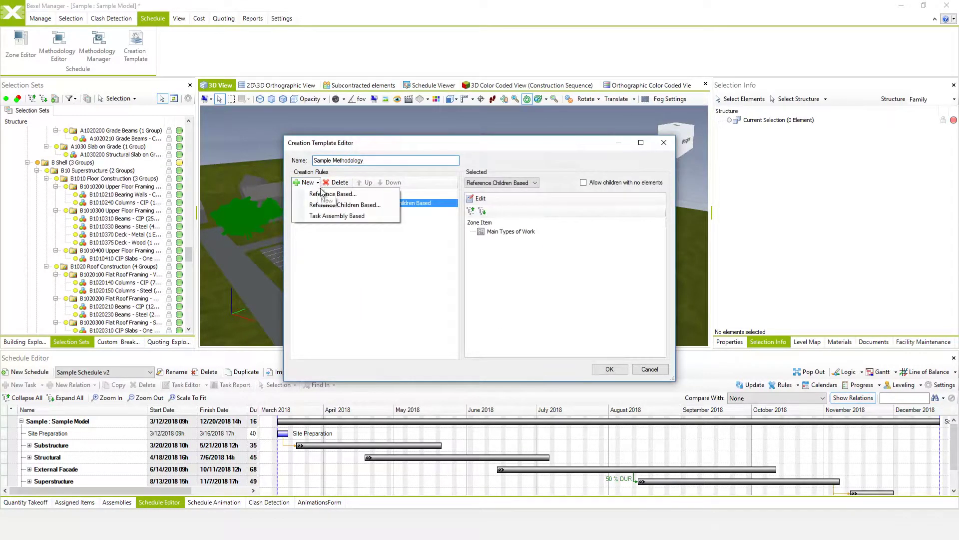
pyautogui.click(363, 206)
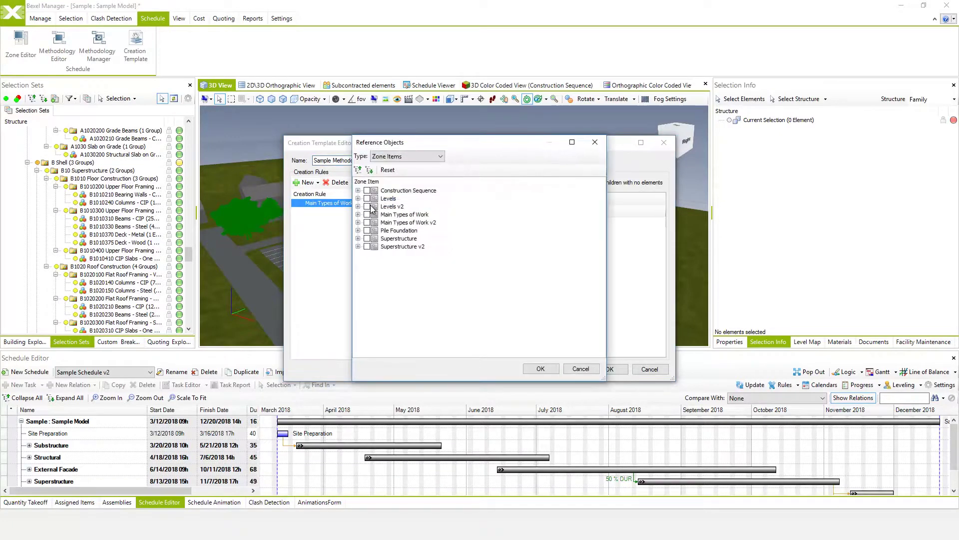
pyautogui.click(541, 369)
# - Add a Reference Children Based rule referencing the Levels zone items
pyautogui.click(317, 183)
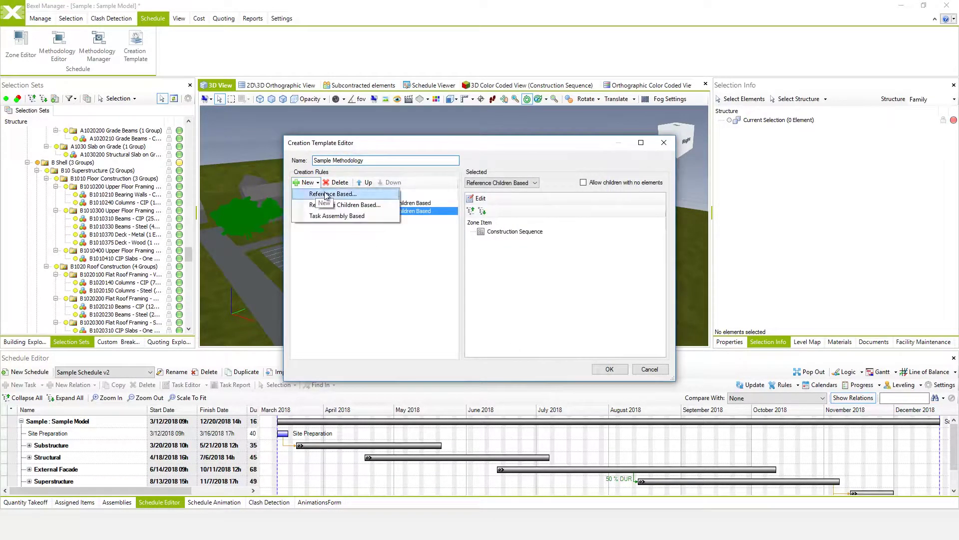
pyautogui.click(364, 205)
pyautogui.click(367, 199)
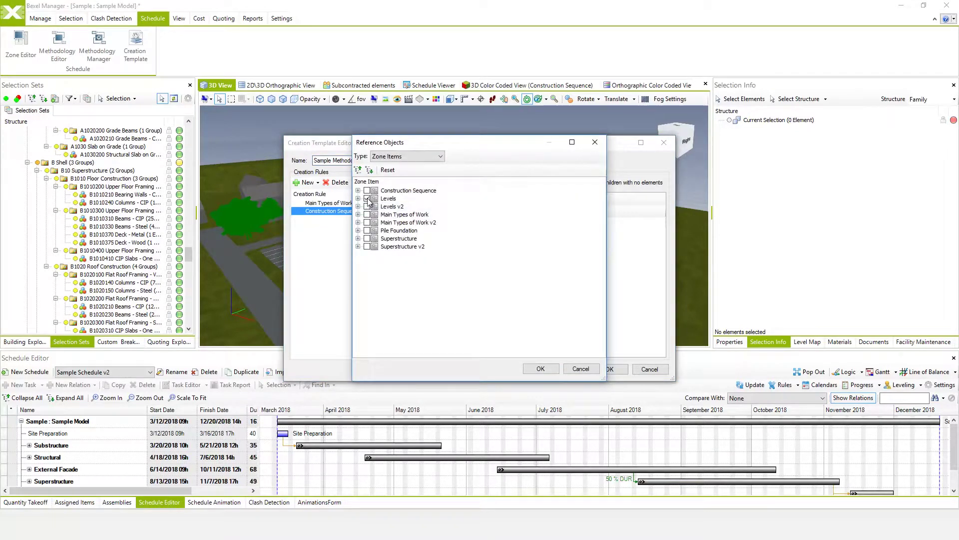
pyautogui.click(541, 368)
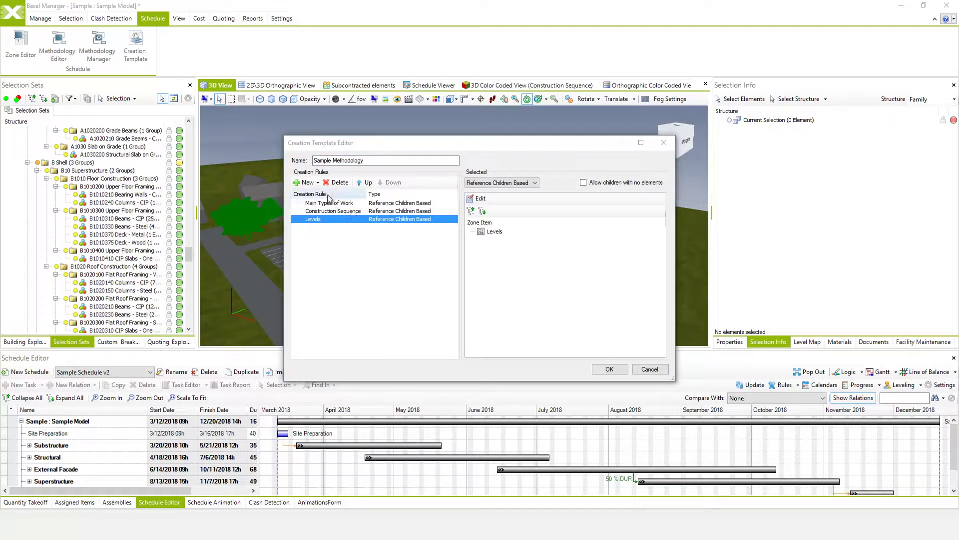
# - Add a Reference Children Based rule for the Office Building methodology item
pyautogui.click(306, 182)
pyautogui.click(418, 156)
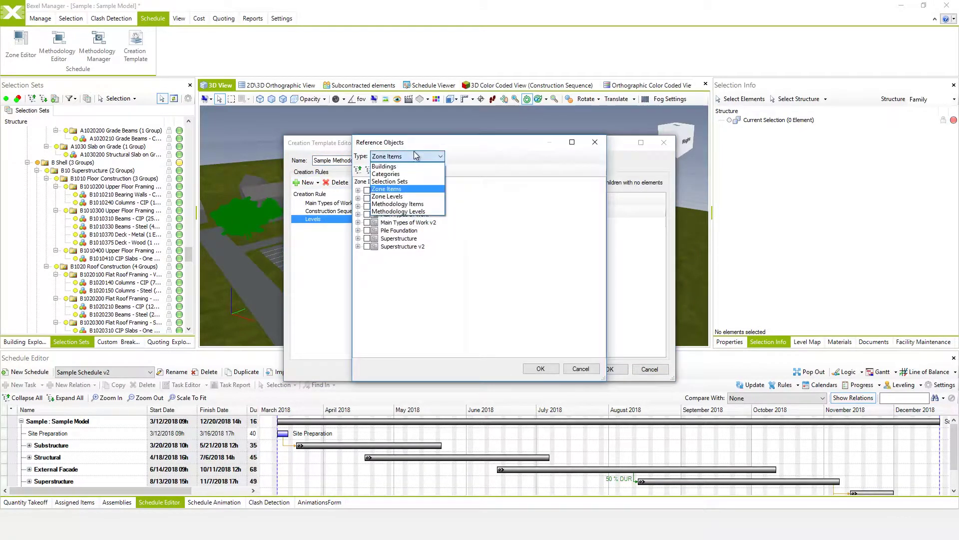
pyautogui.click(434, 204)
pyautogui.click(367, 190)
pyautogui.click(541, 368)
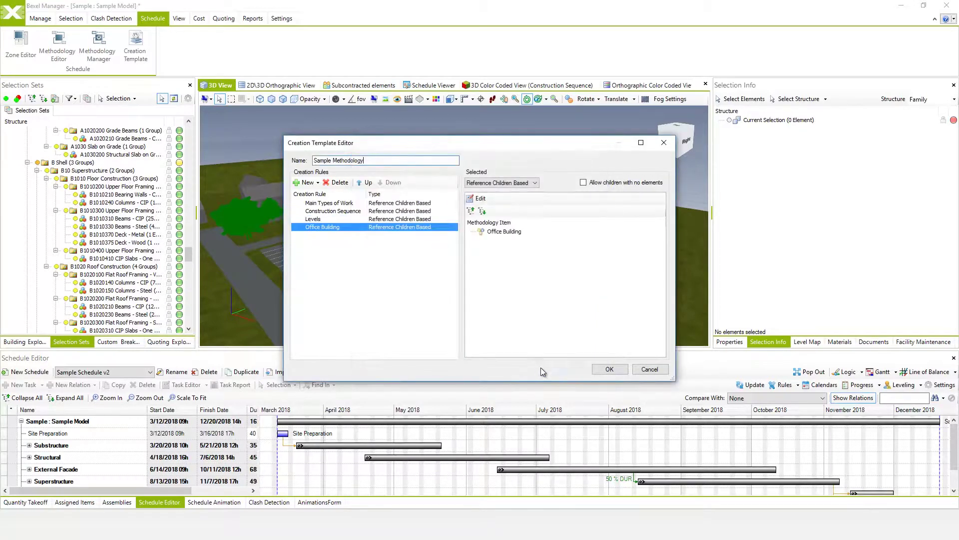
# - Save the Sample Methodology template, close the manager, and start a new schedule
pyautogui.click(607, 370)
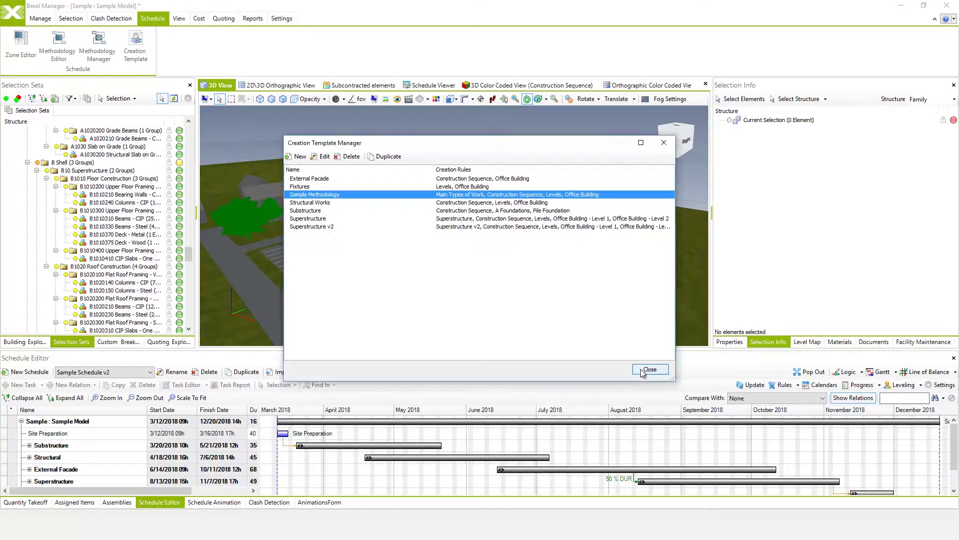
pyautogui.click(649, 370)
pyautogui.click(30, 372)
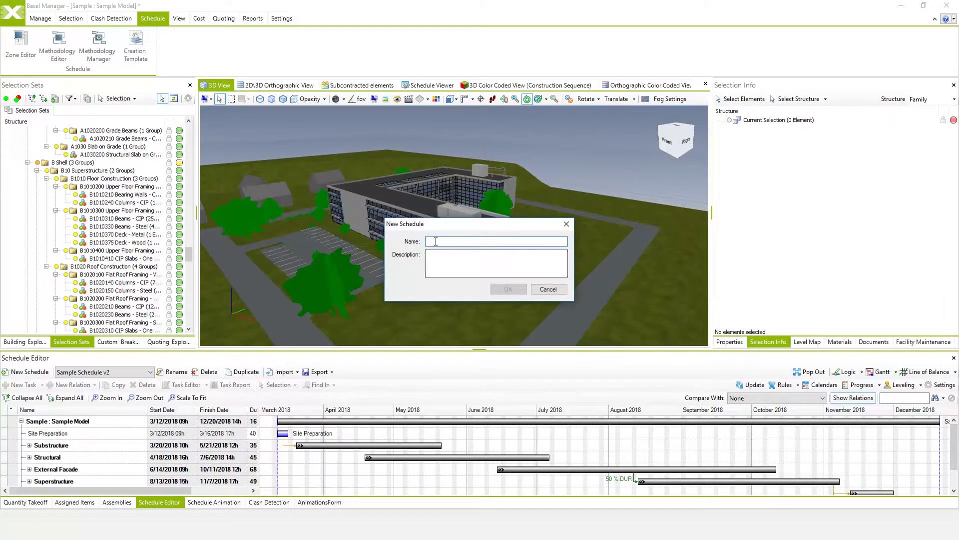
# - Create the schedule 'Sample Methodology Schedule' and show it as a logic network
pyautogui.write('Sample Methodology Schedule')
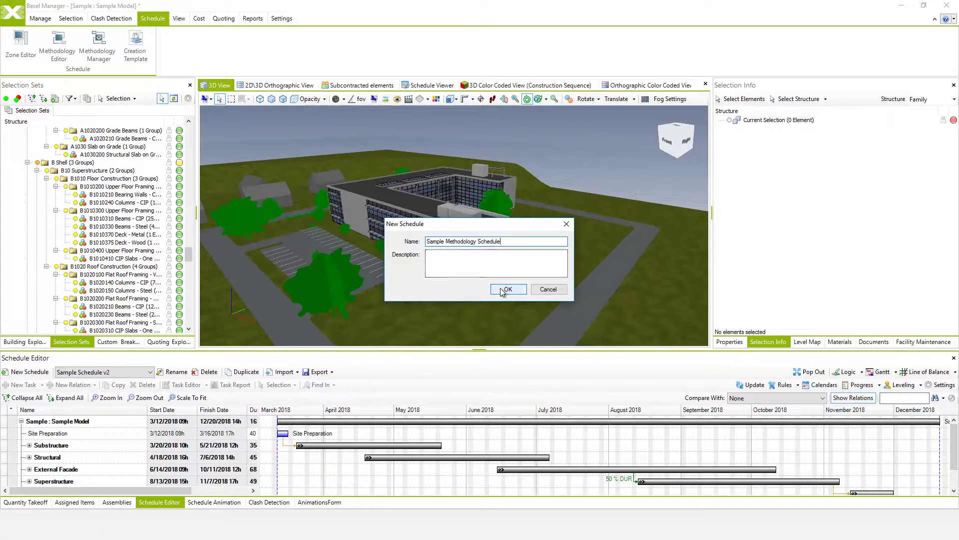
pyautogui.click(506, 290)
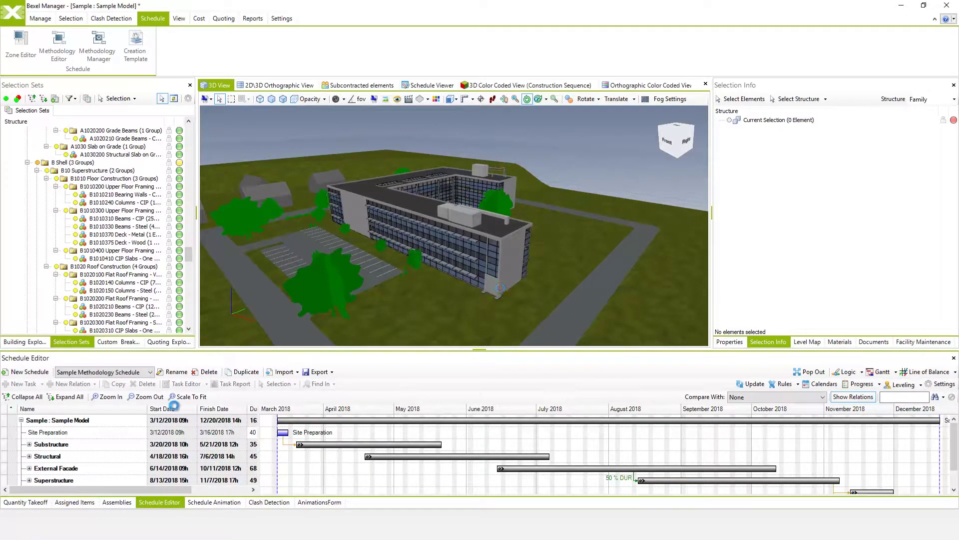
pyautogui.click(846, 371)
# - Generate tasks under Sample : Sample Model via the Creation Wizard using the Sample Methodology template
pyautogui.click(38, 429)
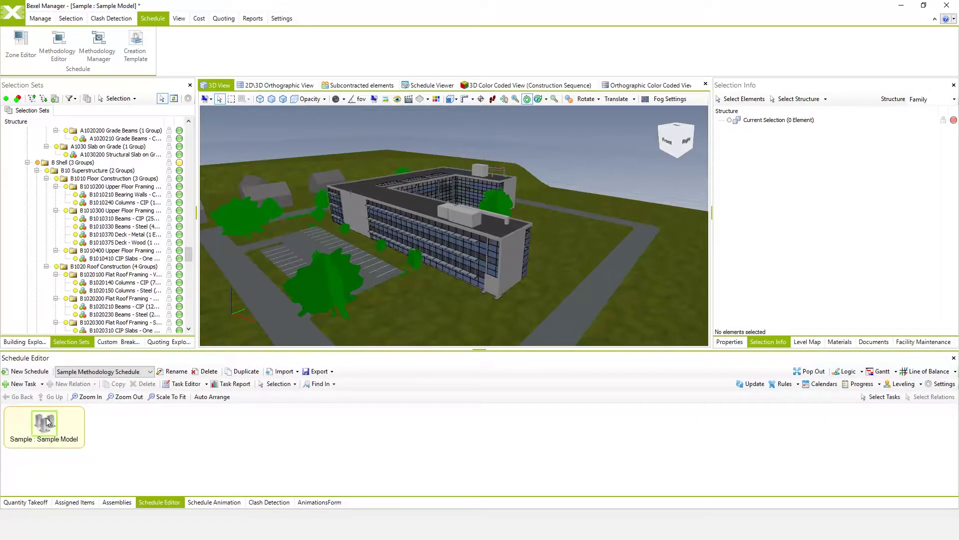
pyautogui.click(42, 384)
pyautogui.click(67, 441)
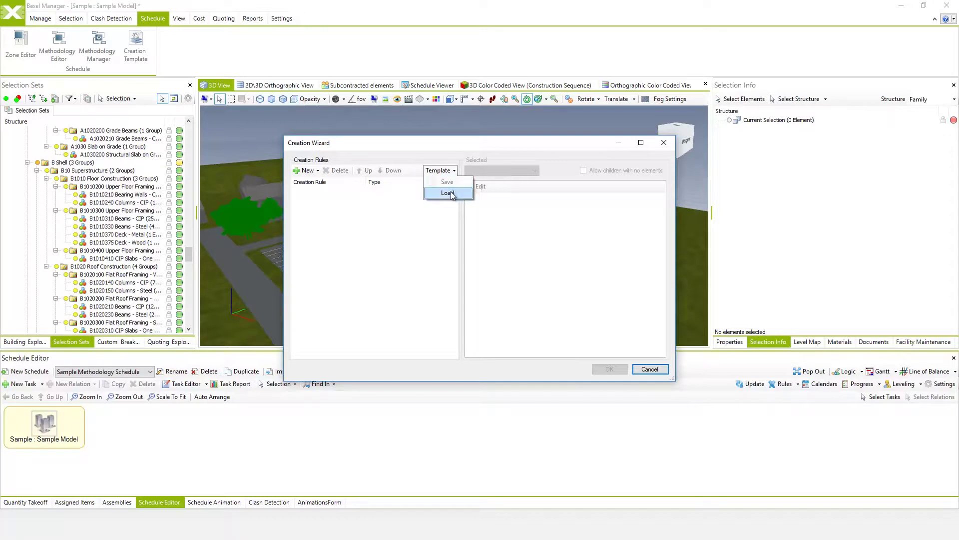
pyautogui.click(453, 194)
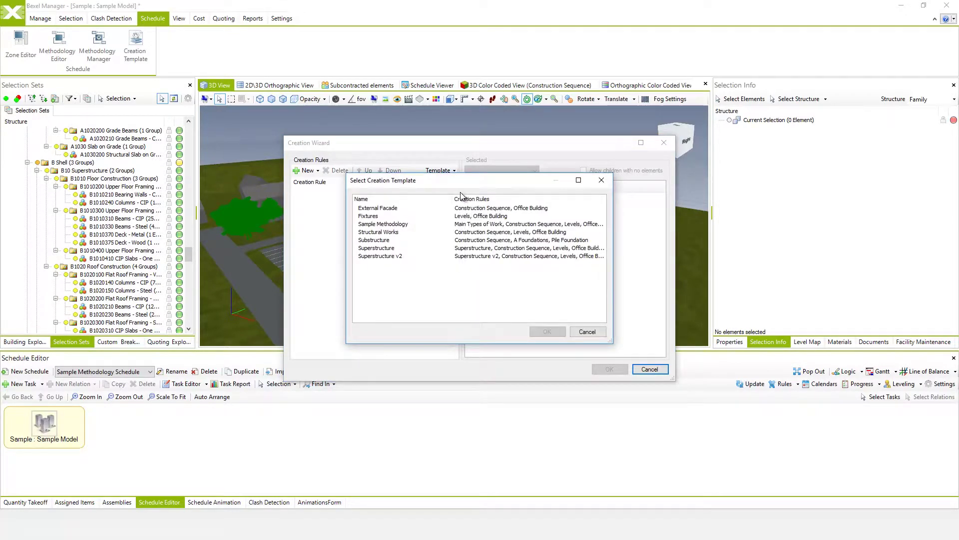
pyautogui.click(441, 225)
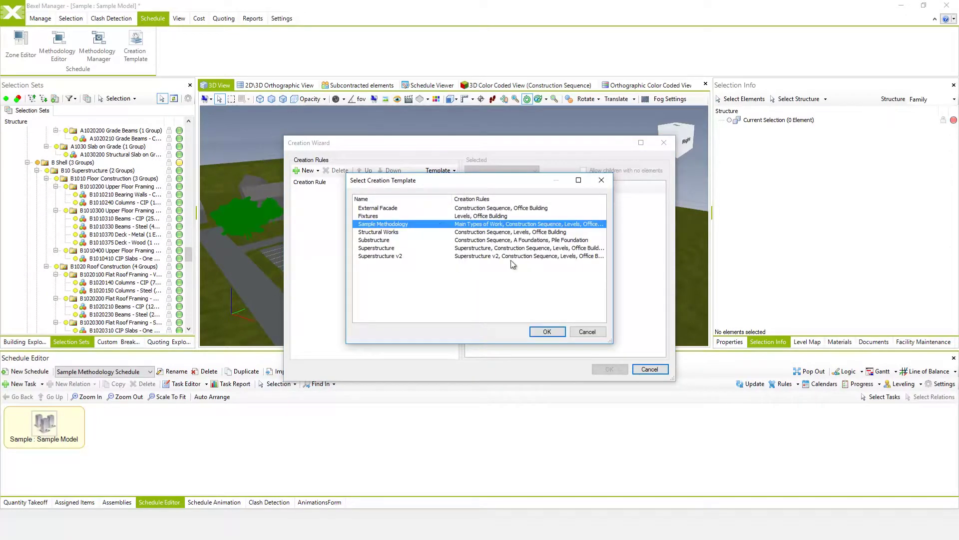
pyautogui.click(547, 332)
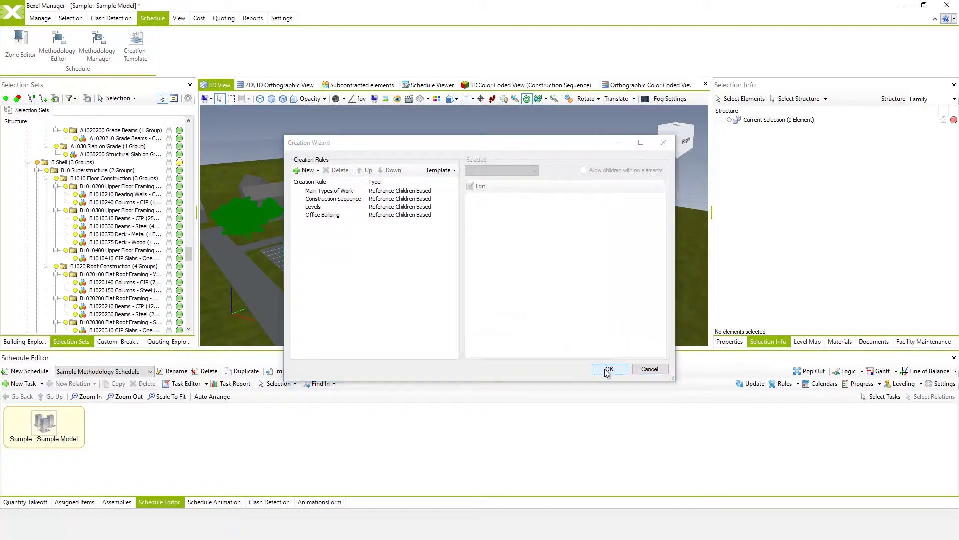
pyautogui.click(607, 370)
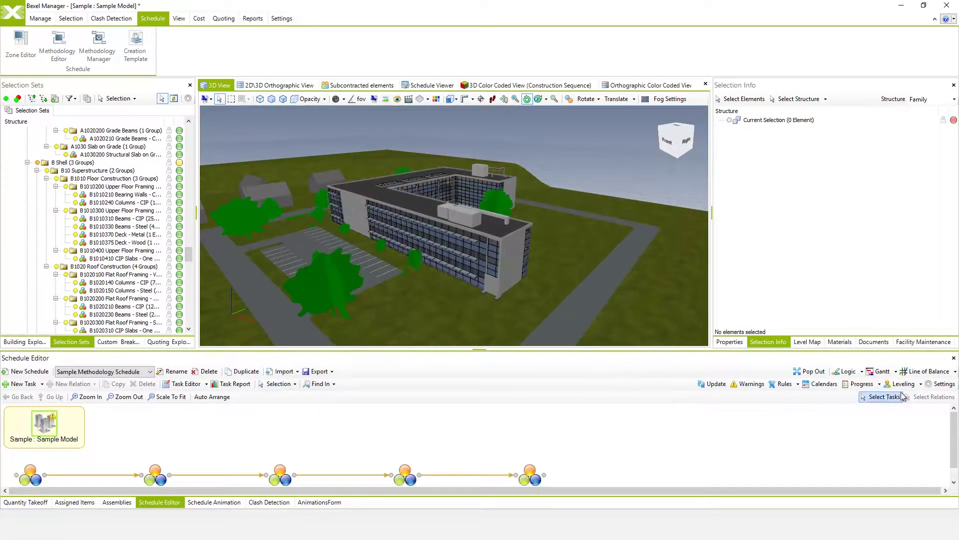
# - Pop the schedule out full-window as a fully expanded Gantt chart with a wider task grid
pyautogui.click(811, 371)
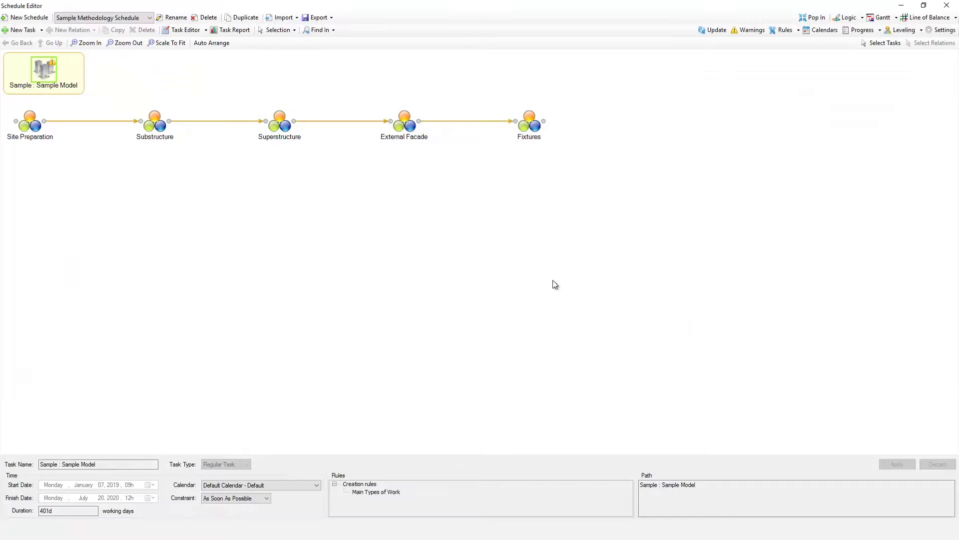
pyautogui.click(879, 19)
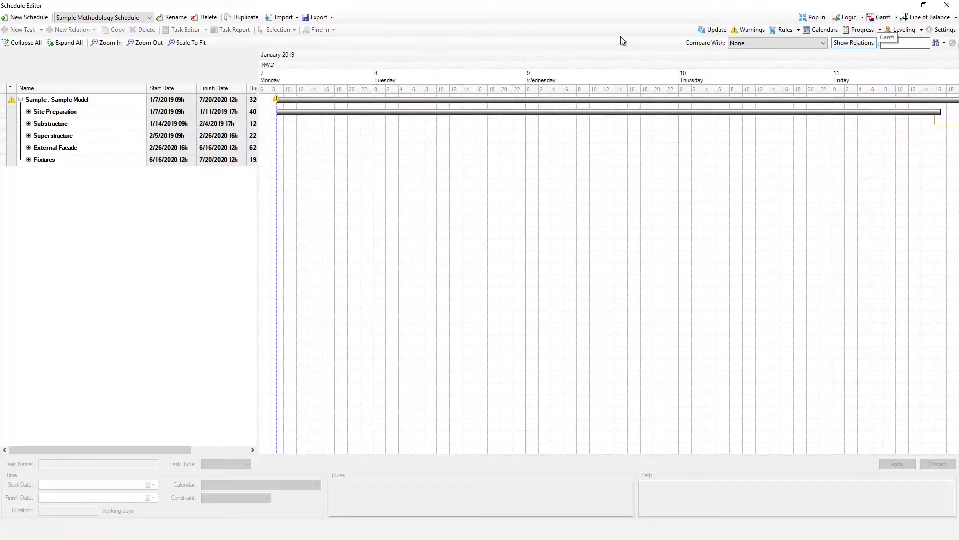
pyautogui.click(65, 43)
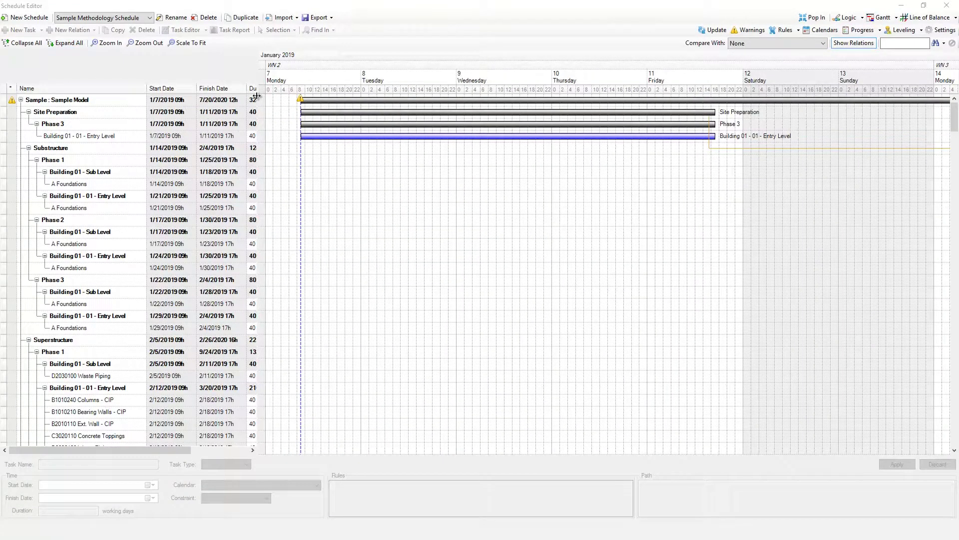
pyautogui.moveTo(260, 102); pyautogui.dragTo(301, 102)
# - Select all leaf tasks and review their durations in the Task Editor without changes
pyautogui.click(66, 100)
pyautogui.click(278, 30)
pyautogui.click(305, 53)
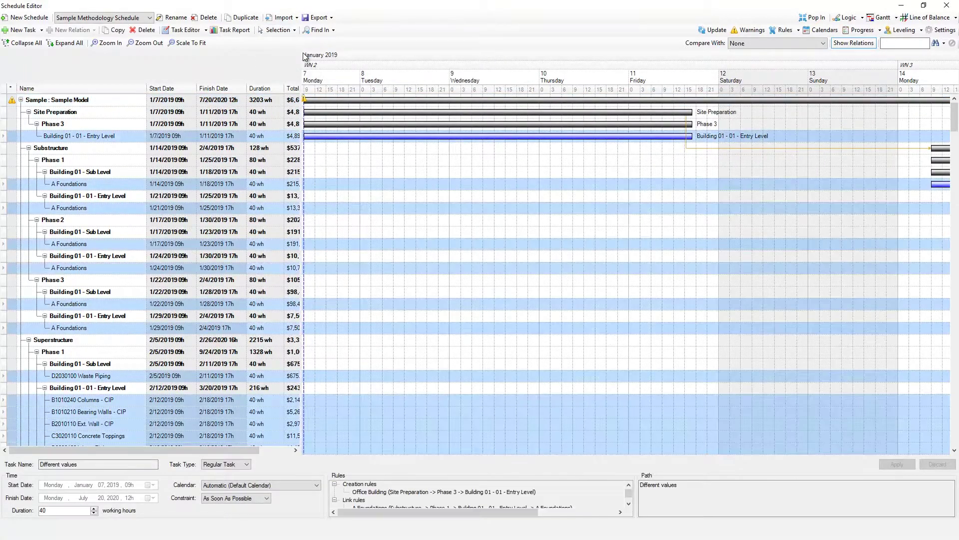
pyautogui.click(183, 30)
pyautogui.doubleClick(336, 217)
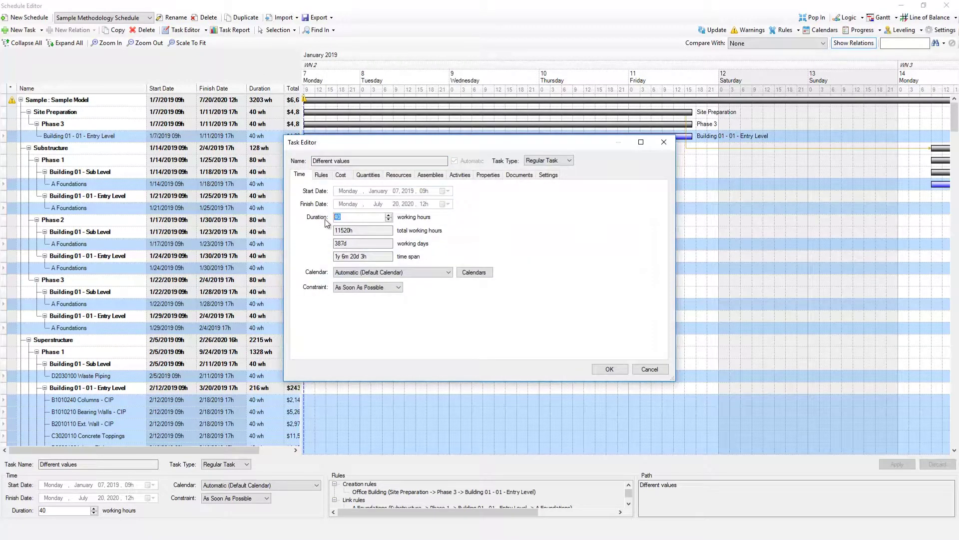
pyautogui.click(650, 369)
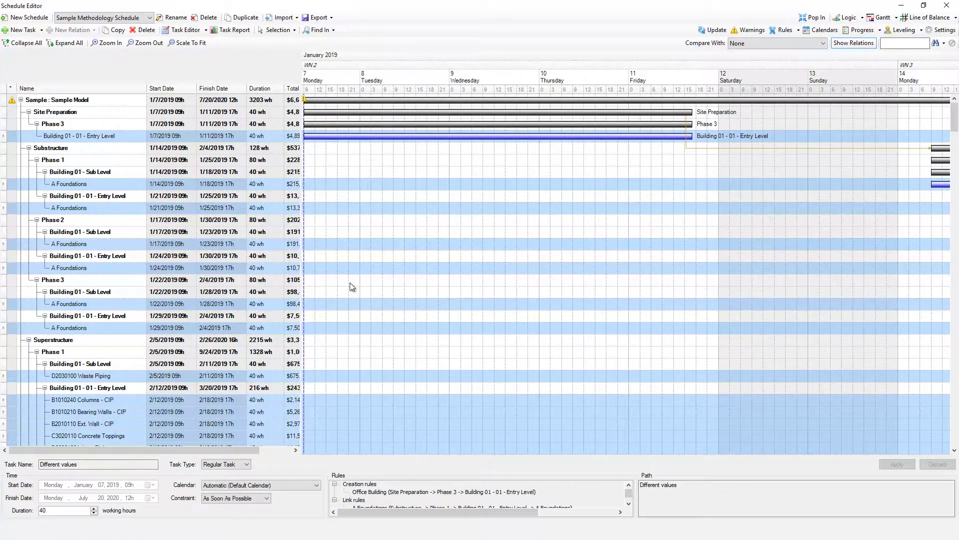